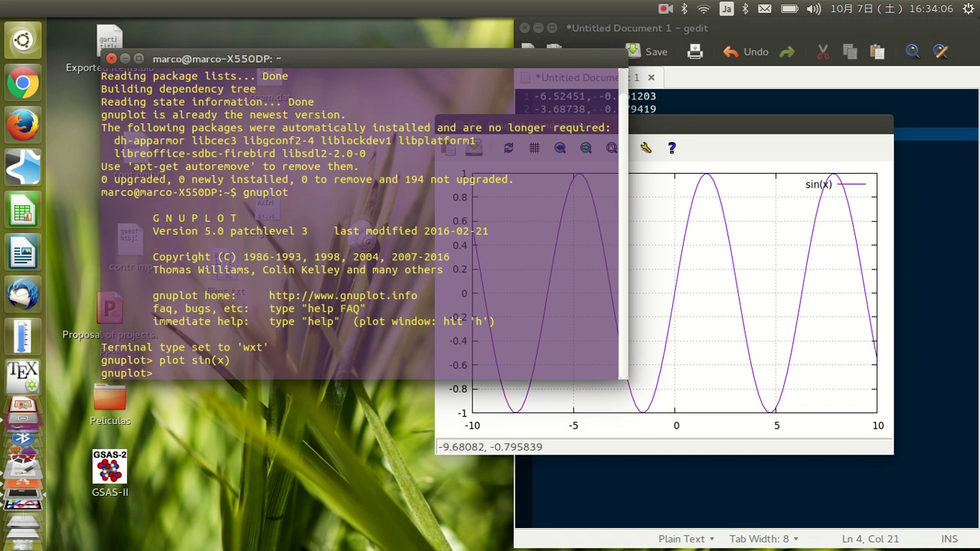
Step: Close the old terminal session and its sin(x) plot window, confirming the prompt
{"action": "left_click", "coordinate": [111, 59]}
{"action": "key", "text": "Return"}
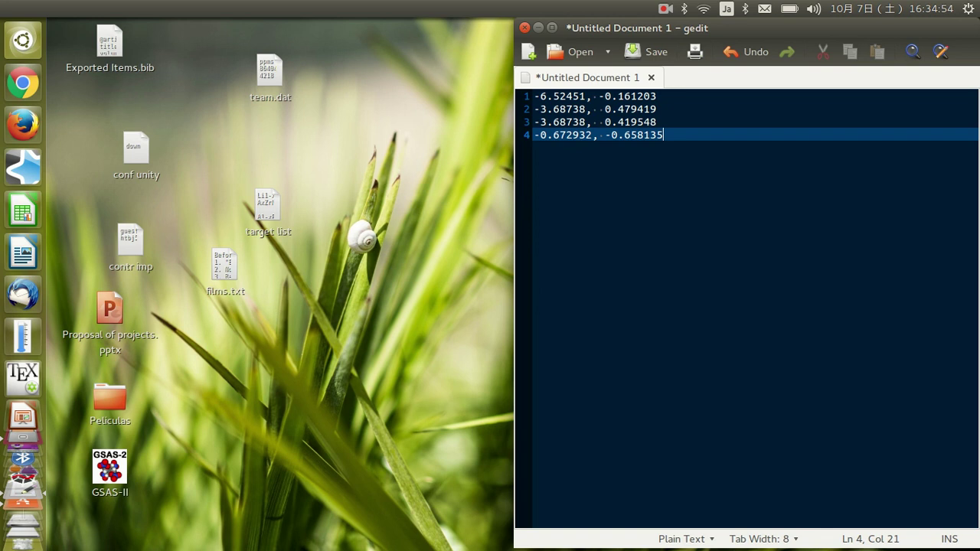
Step: In a new terminal, run 'sudo apt-get install gnuplot' with the password, then enter 'gnuplot'
{"action": "key", "text": "ctrl+alt+t"}
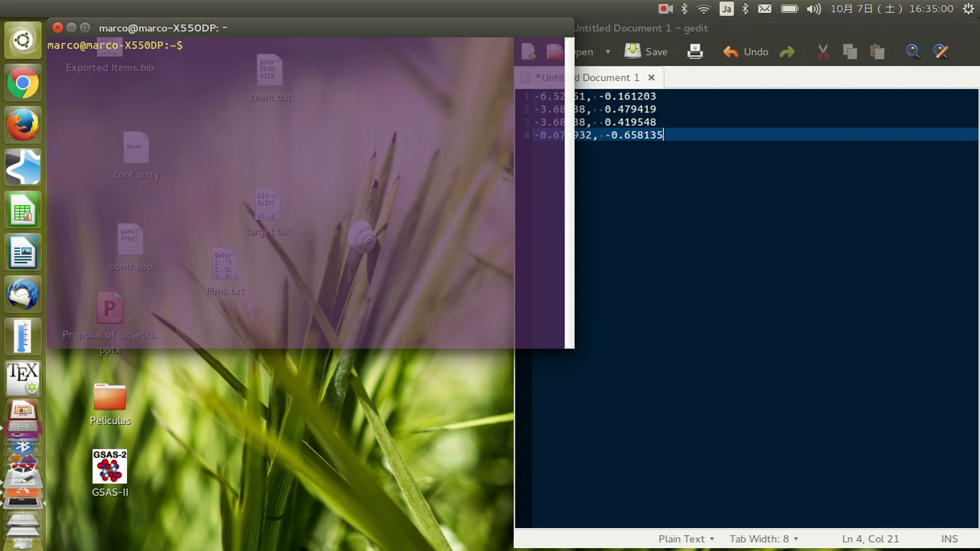
{"action": "type", "text": "sudo aptg"}
{"action": "key", "text": "BackSpace"}
{"action": "type", "text": "-get insta"}
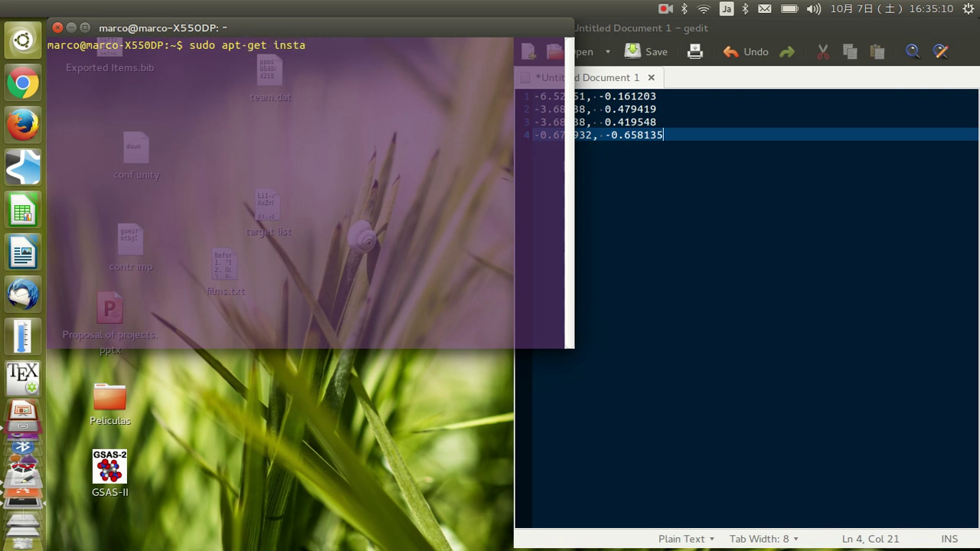
{"action": "type", "text": "ll gnupl"}
{"action": "type", "text": "ot"}
{"action": "key", "text": "Return"}
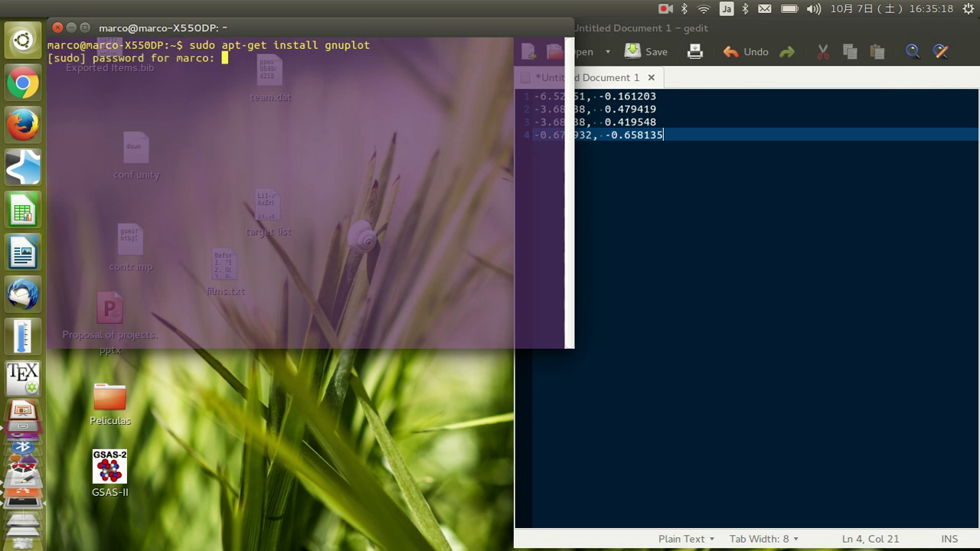
{"action": "key", "text": "Return"}
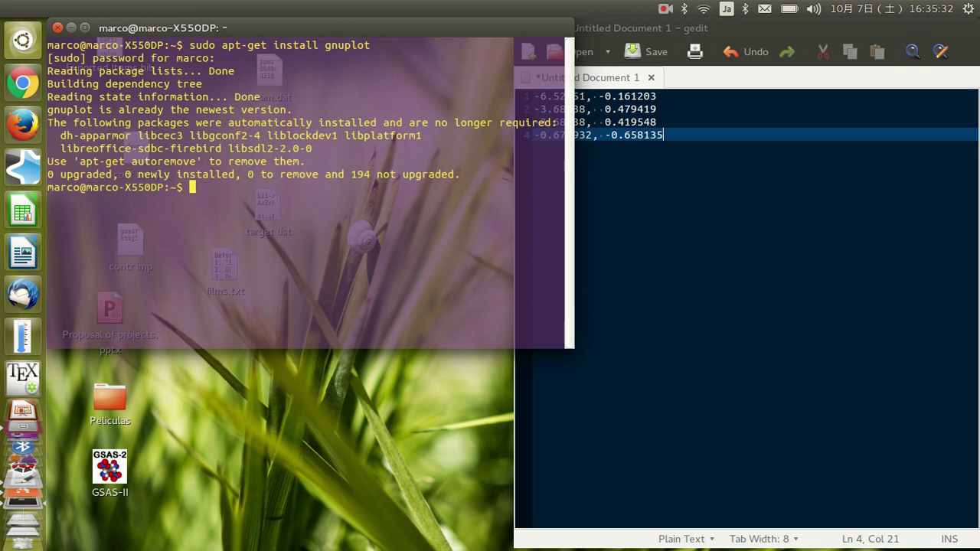
{"action": "type", "text": "gnu"}
{"action": "type", "text": "plot"}
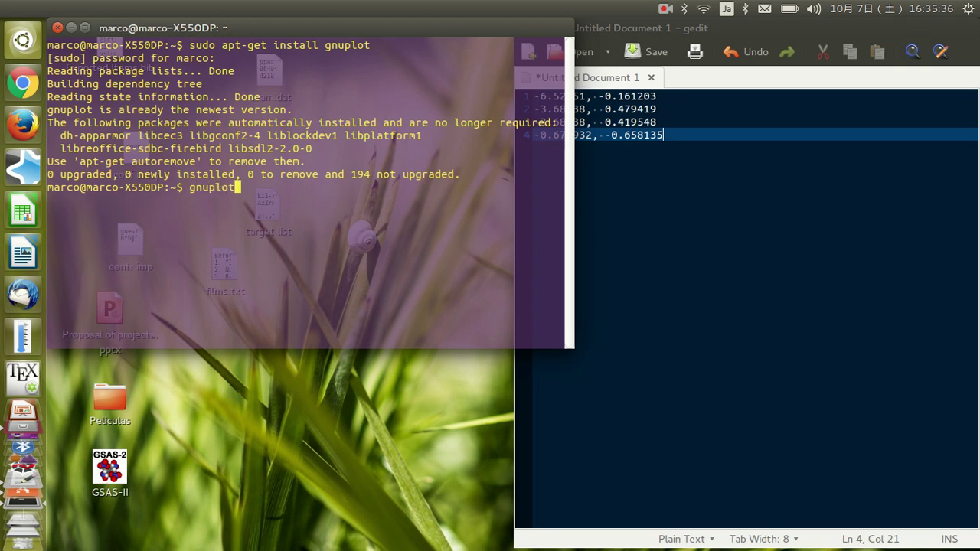
Step: Start gnuplot, highlight the GNUPLOT banner title, and shift the terminal slightly right
{"action": "key", "text": "Return"}
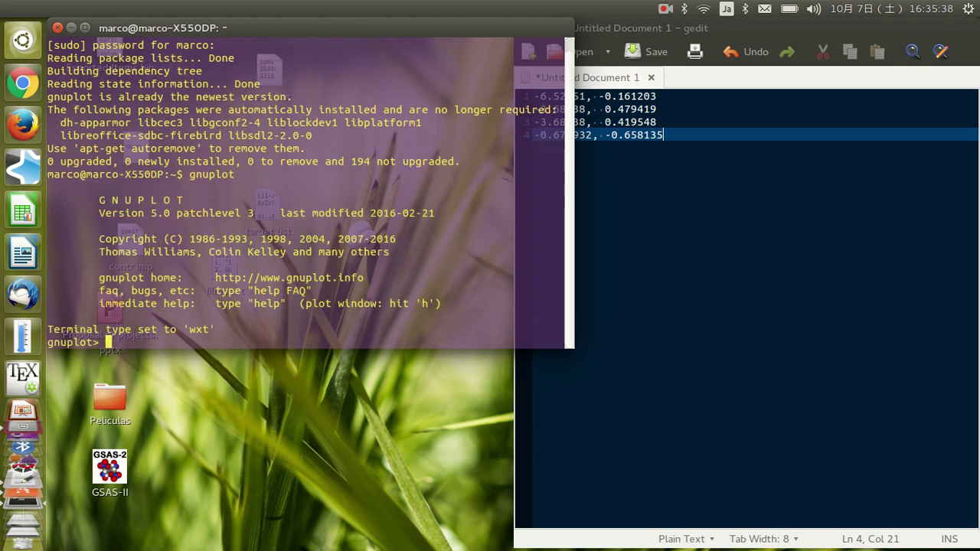
{"action": "left_click_drag", "start_coordinate": [99, 200], "coordinate": [184, 200]}
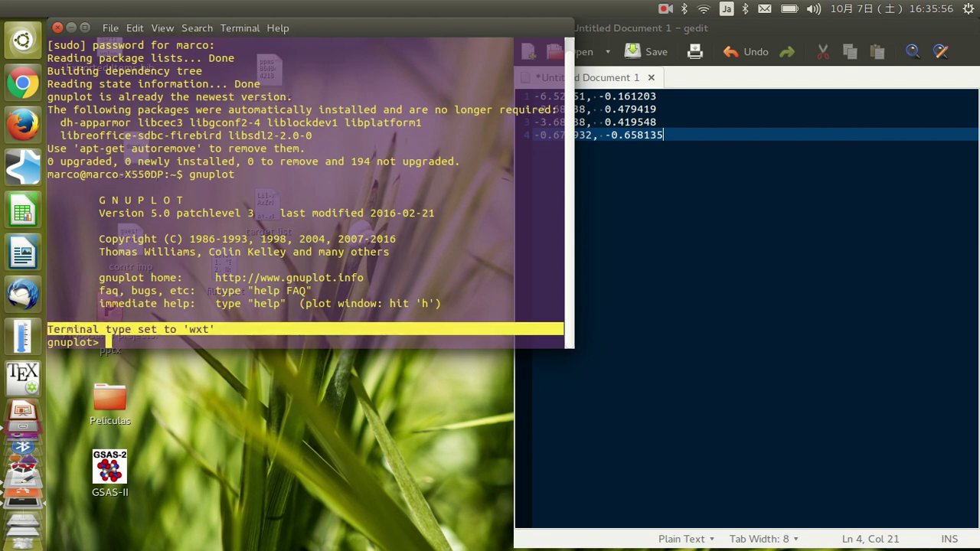
{"action": "left_click_drag", "start_coordinate": [306, 27], "coordinate": [353, 28]}
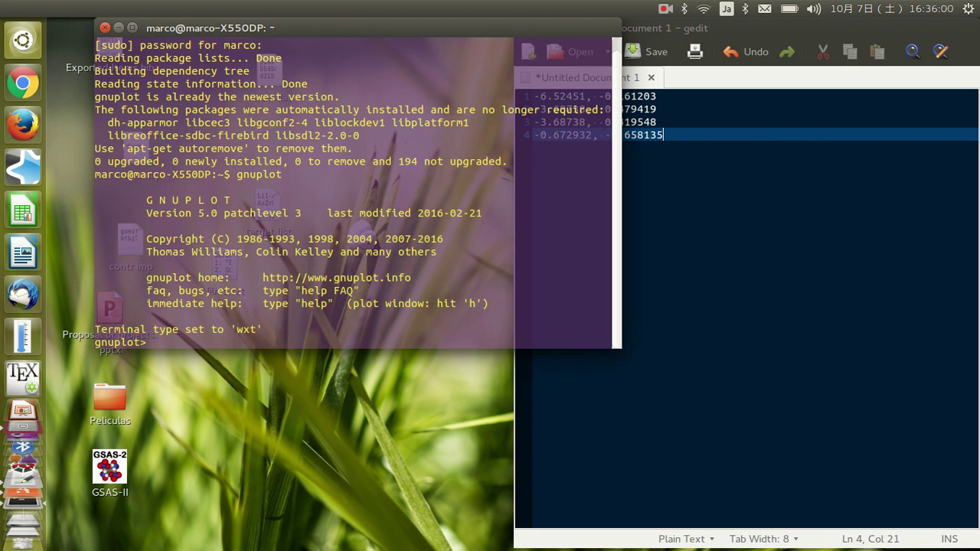
Step: Plot sin(x) from the gnuplot prompt
{"action": "type", "text": "plot sin"}
{"action": "type", "text": "()"}
{"action": "key", "text": "Left"}
{"action": "type", "text": "x"}
{"action": "key", "text": "Return"}
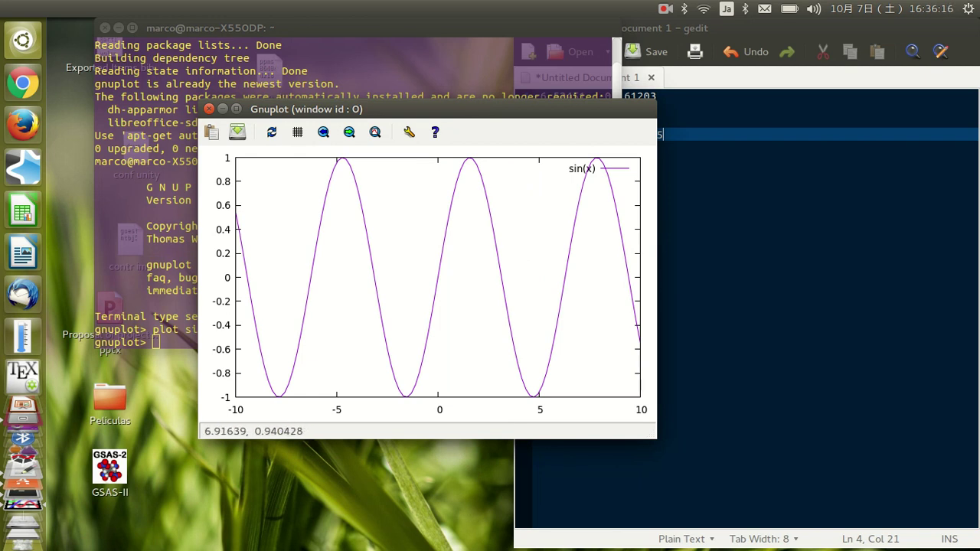
Step: Copy the curve point -3.22635, 0.0902559 and paste it on a new notes line
{"action": "left_click", "coordinate": [579, 165]}
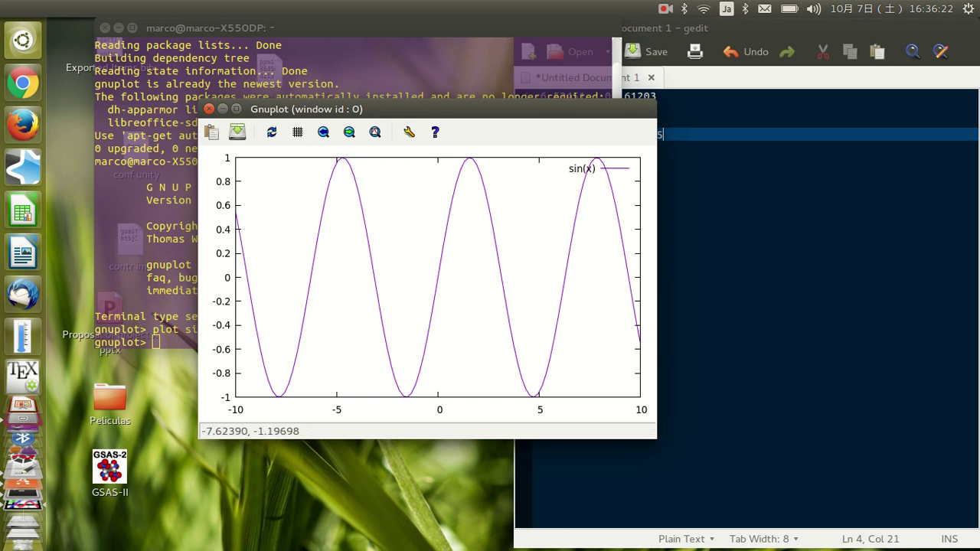
{"action": "left_click", "coordinate": [664, 233]}
{"action": "key", "text": "Return"}
{"action": "key", "text": "Return"}
{"action": "type", "text": "-3.22635,  0.0902559"}
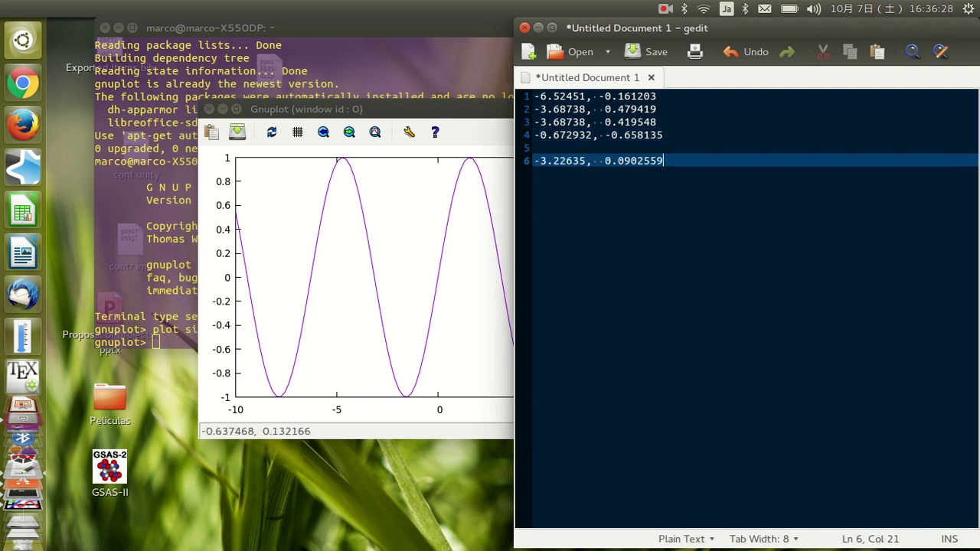
Step: Copy the point 0.107279, 0.0842688 near the origin and paste it into the notes
{"action": "double_click", "coordinate": [442, 267]}
{"action": "left_click", "coordinate": [657, 212]}
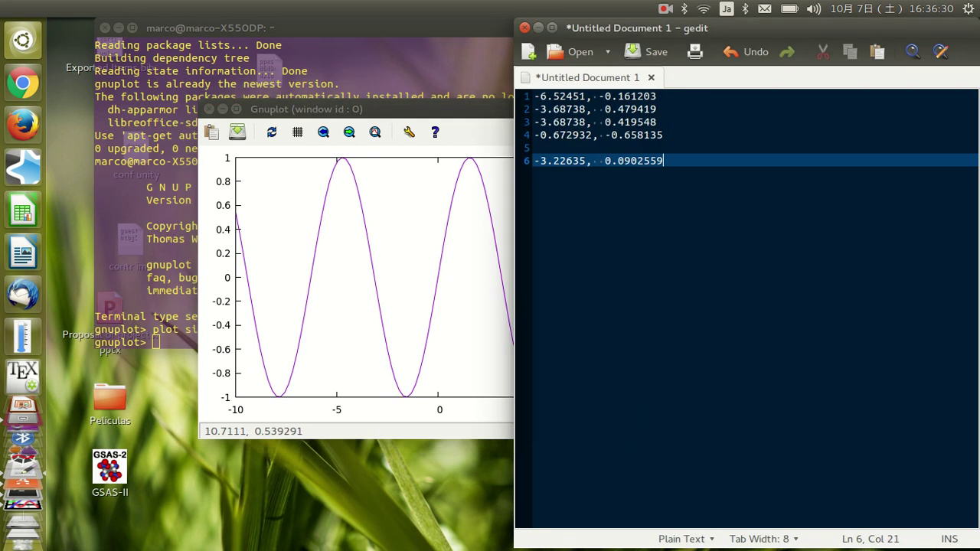
{"action": "key", "text": "Return"}
{"action": "type", "text": "0.107279,  0.0842688"}
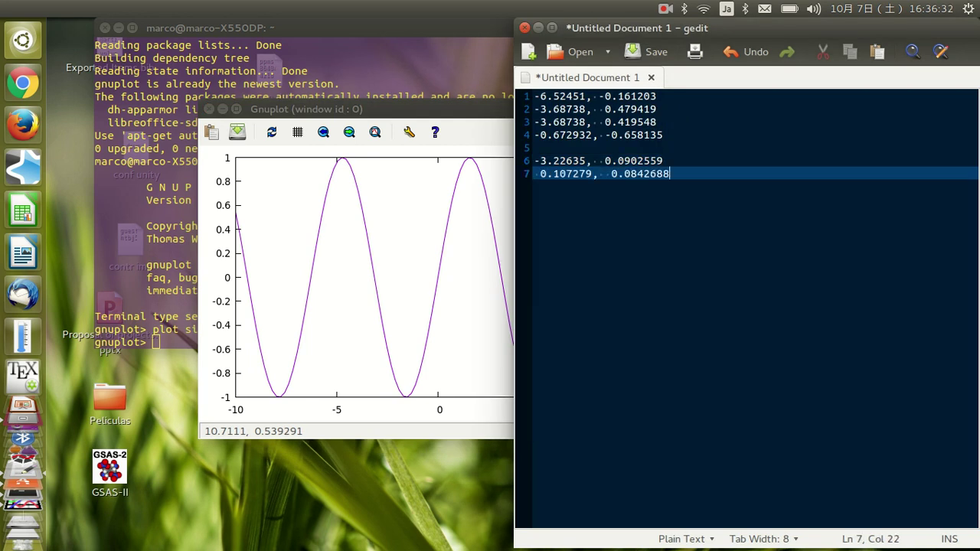
Step: Zoom twice into the sine curve around the origin, then reset to the full view
{"action": "left_click", "coordinate": [409, 243]}
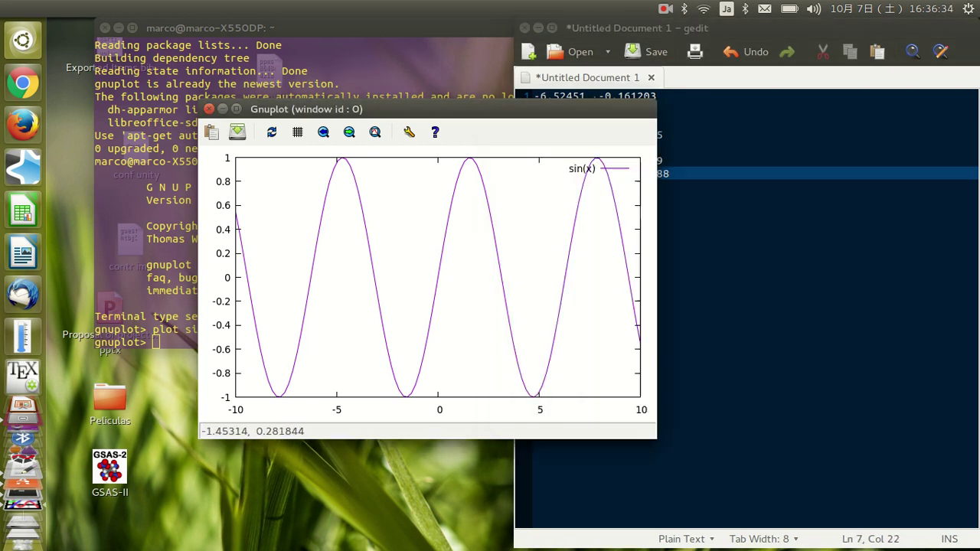
{"action": "right_click", "coordinate": [411, 223]}
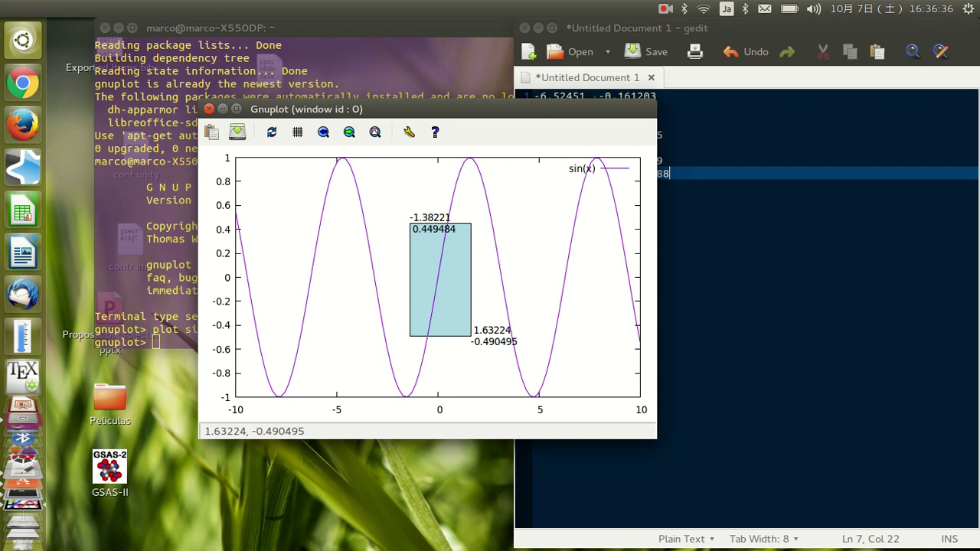
{"action": "right_click", "coordinate": [470, 335]}
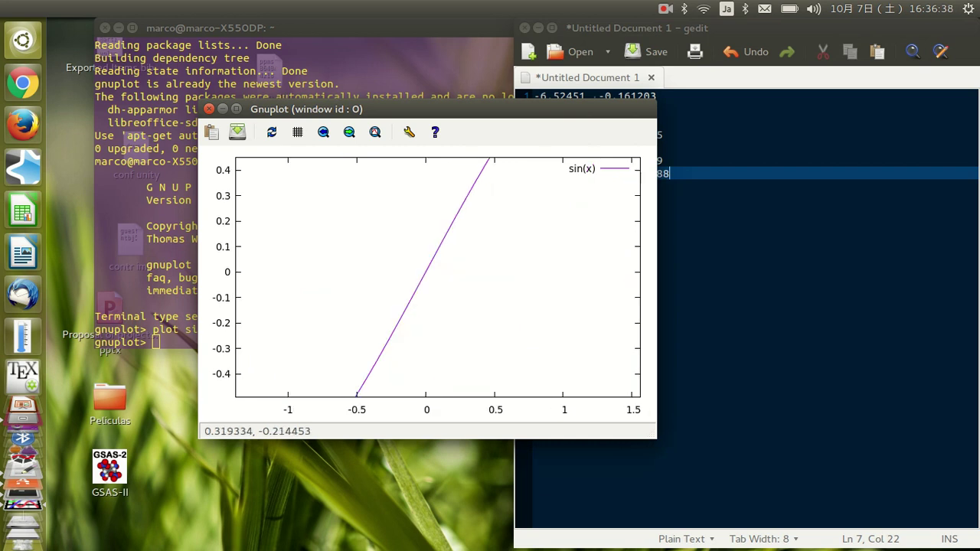
{"action": "right_click", "coordinate": [416, 223]}
{"action": "right_click", "coordinate": [458, 279]}
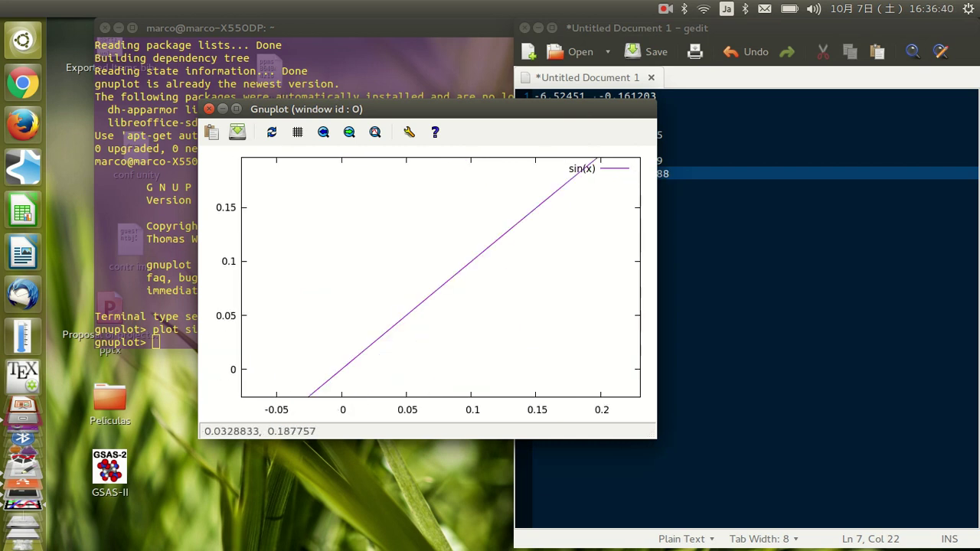
{"action": "left_click", "coordinate": [324, 132]}
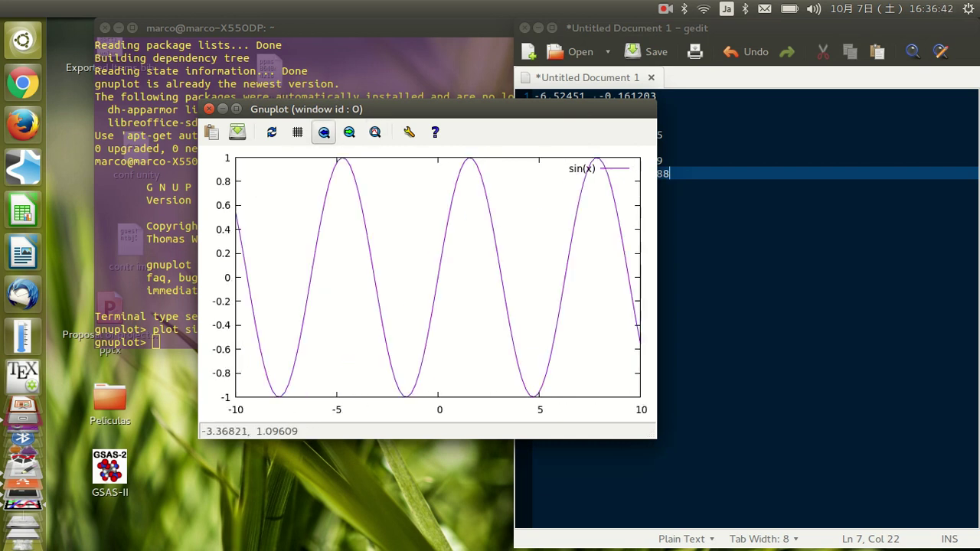
Step: Zoom into the falling curve near x = -3, then step back and reset the view
{"action": "right_click", "coordinate": [343, 210]}
{"action": "right_click", "coordinate": [407, 283]}
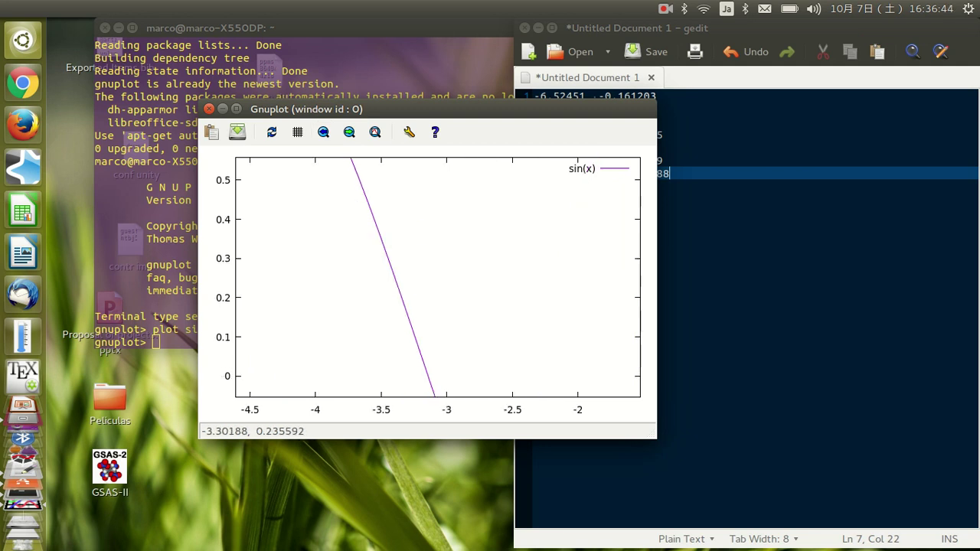
{"action": "left_click", "coordinate": [349, 131]}
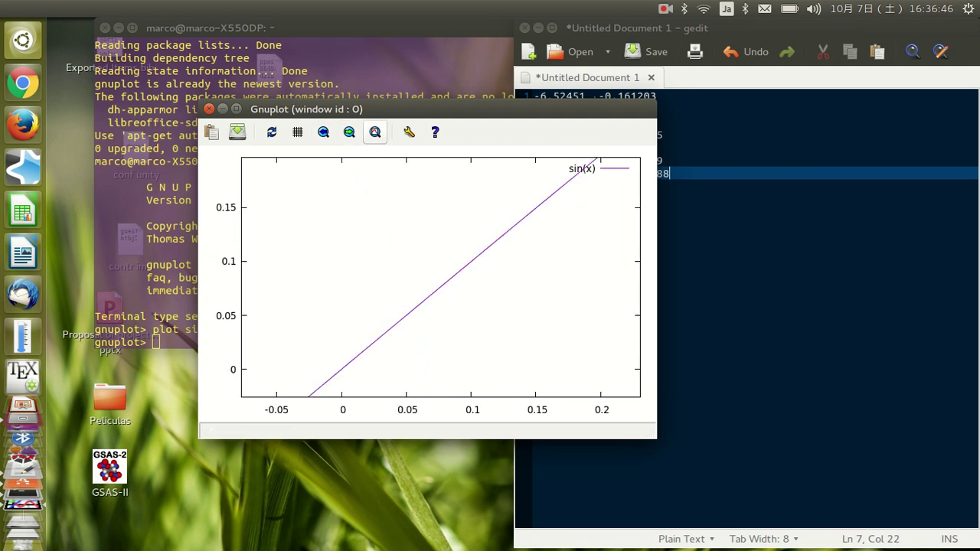
{"action": "left_click", "coordinate": [323, 131]}
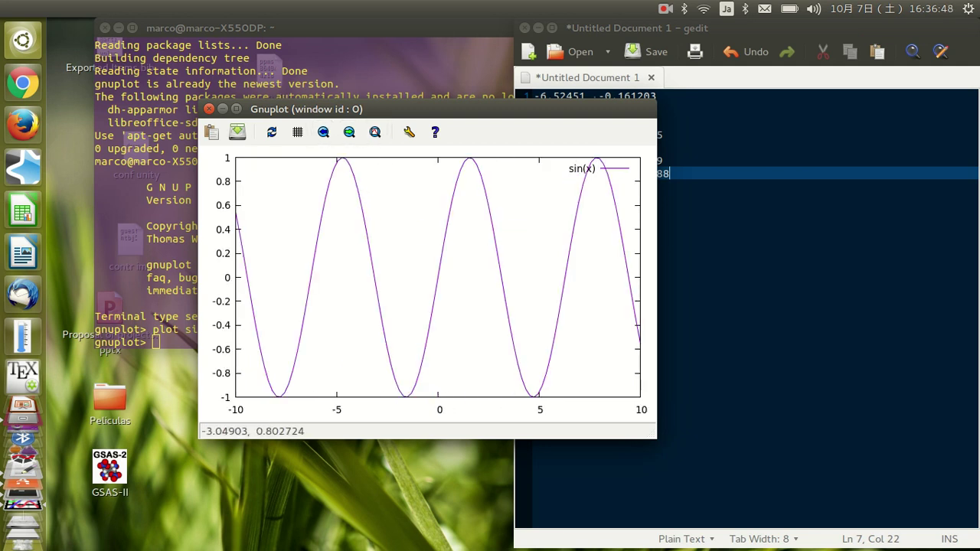
Step: Zoom the plot to x from -5 to -1 and rescale the y axis to -1..1
{"action": "right_click", "coordinate": [337, 220]}
{"action": "right_click", "coordinate": [415, 274]}
{"action": "left_click", "coordinate": [375, 132]}
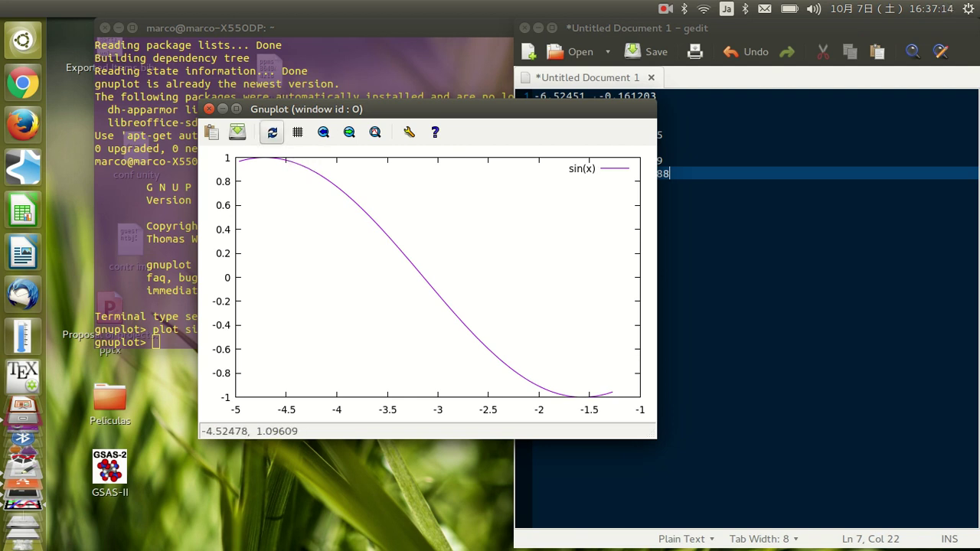
Step: Replot and restore the full -10 to 10 sin(x) view
{"action": "left_click", "coordinate": [271, 132]}
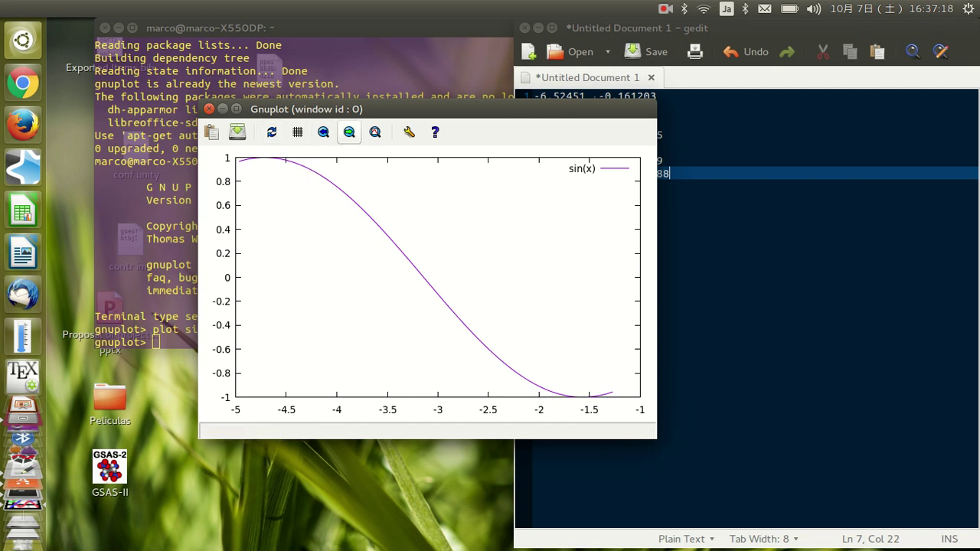
{"action": "left_click", "coordinate": [323, 132]}
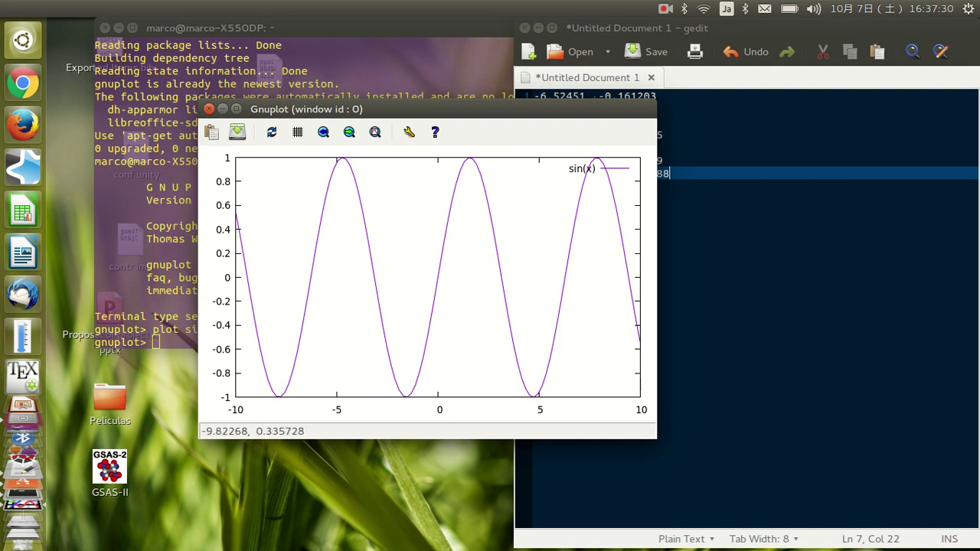
Step: Move the plot right, select the 'Terminal type set to wxt' message, then drag the plot back left
{"action": "left_click_drag", "start_coordinate": [306, 109], "coordinate": [583, 111]}
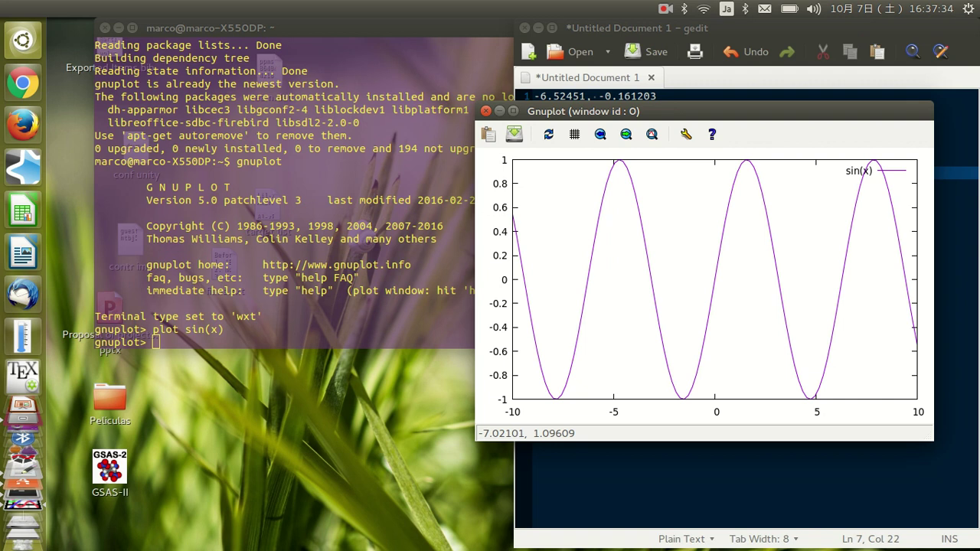
{"action": "key", "text": "alt+Tab"}
{"action": "left_click_drag", "start_coordinate": [260, 316], "coordinate": [100, 316]}
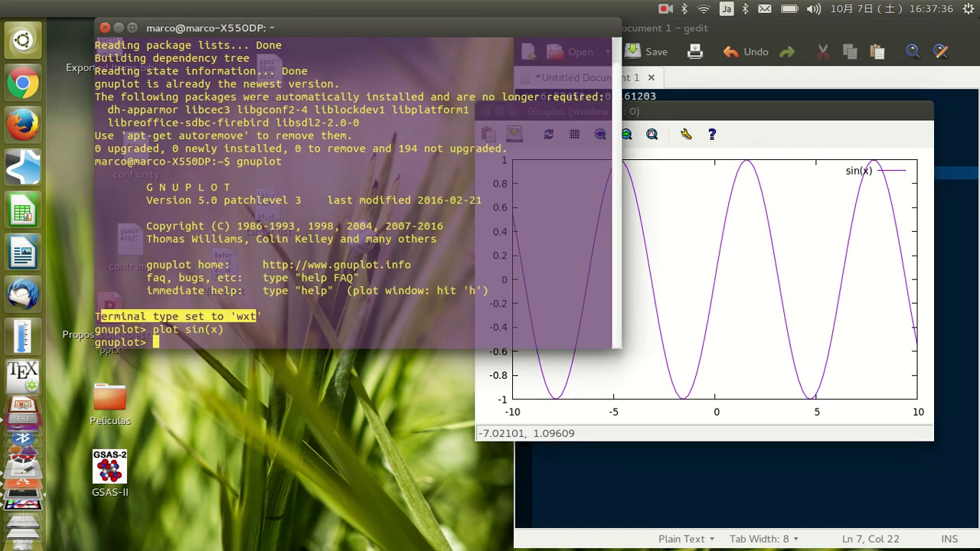
{"action": "left_click_drag", "start_coordinate": [262, 317], "coordinate": [95, 316]}
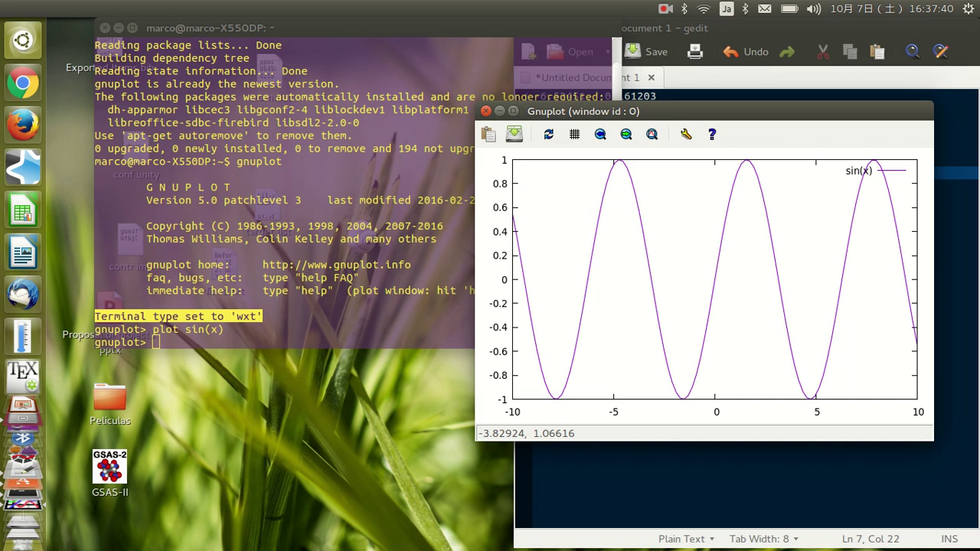
{"action": "left_click_drag", "start_coordinate": [612, 111], "coordinate": [252, 118]}
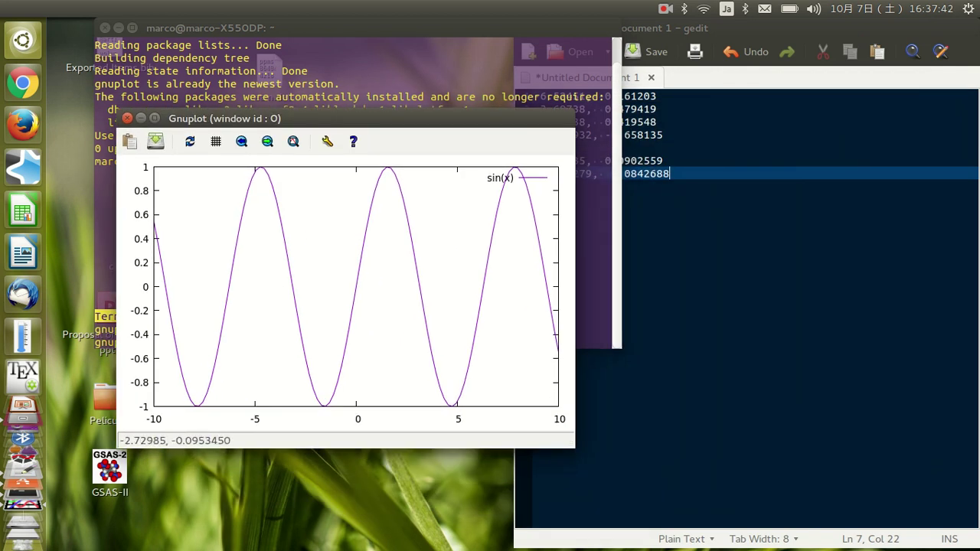